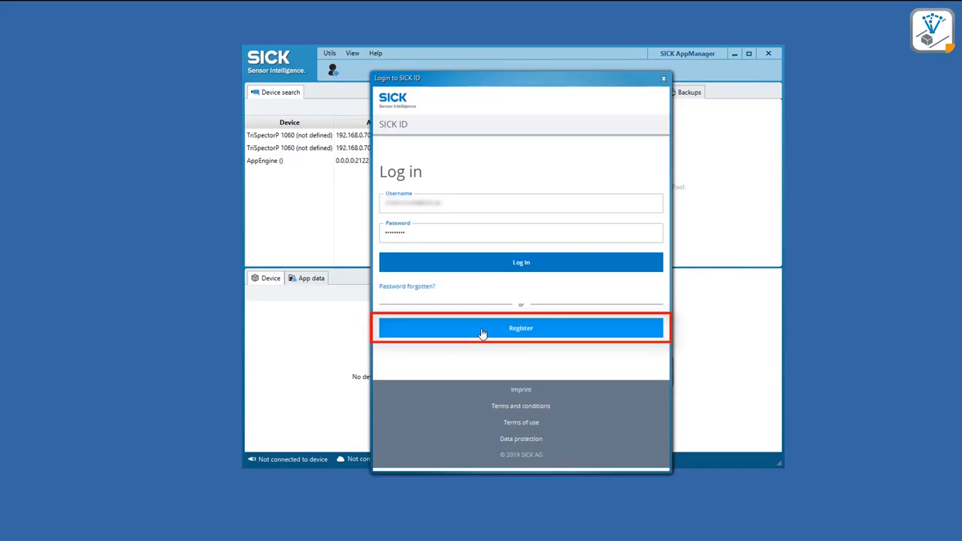
# Step: Log in to the SICK ID account and filter the AppPool packages by "belt"
pyautogui.click(499, 265)
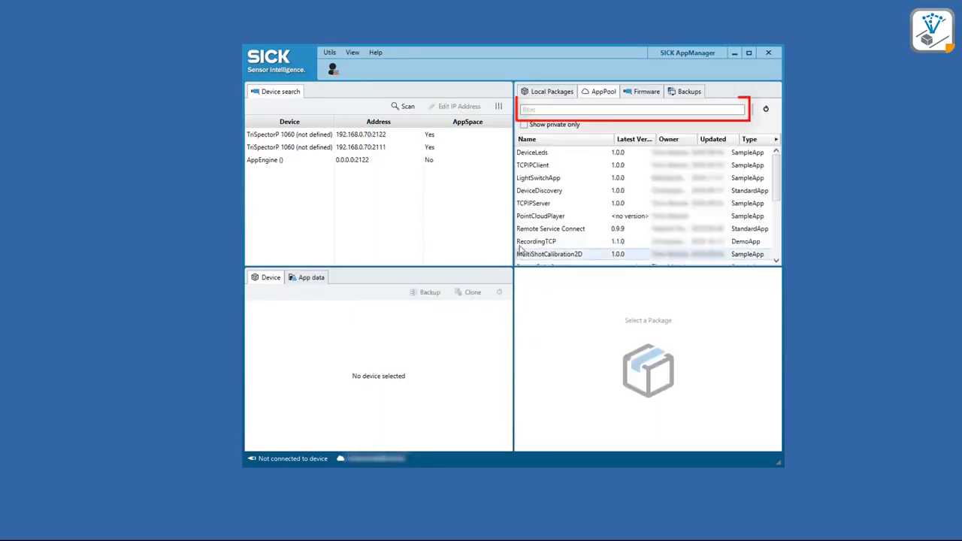
pyautogui.click(562, 110)
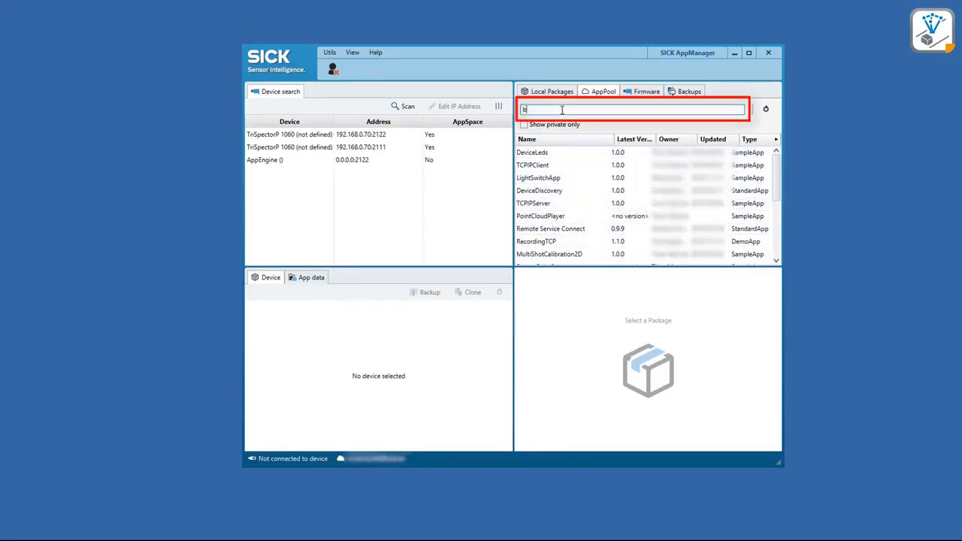
pyautogui.write('belt')
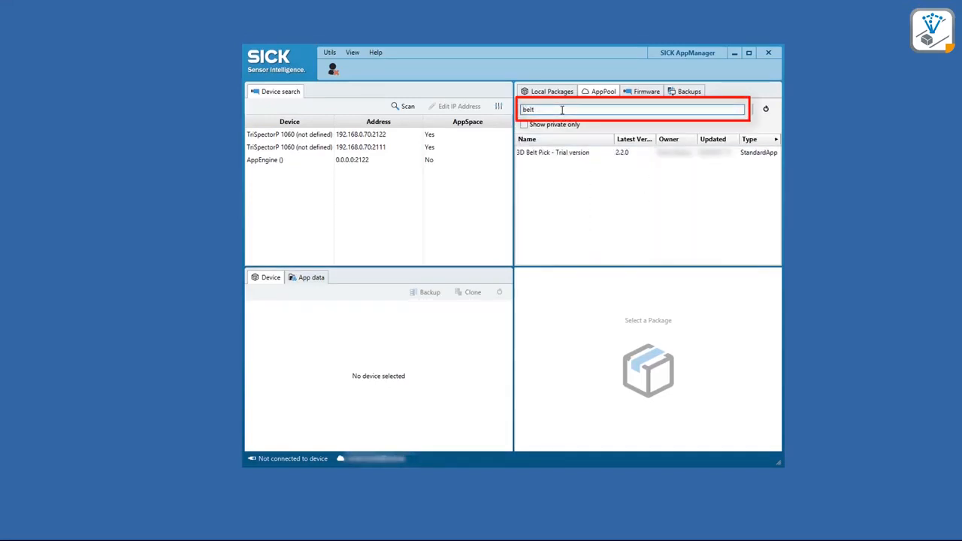
# Step: Download and install 3D Belt Pick - Trial version 2.2.0 on the TriSpectorP 1060 at 192.168.0.70:2122
pyautogui.click(551, 154)
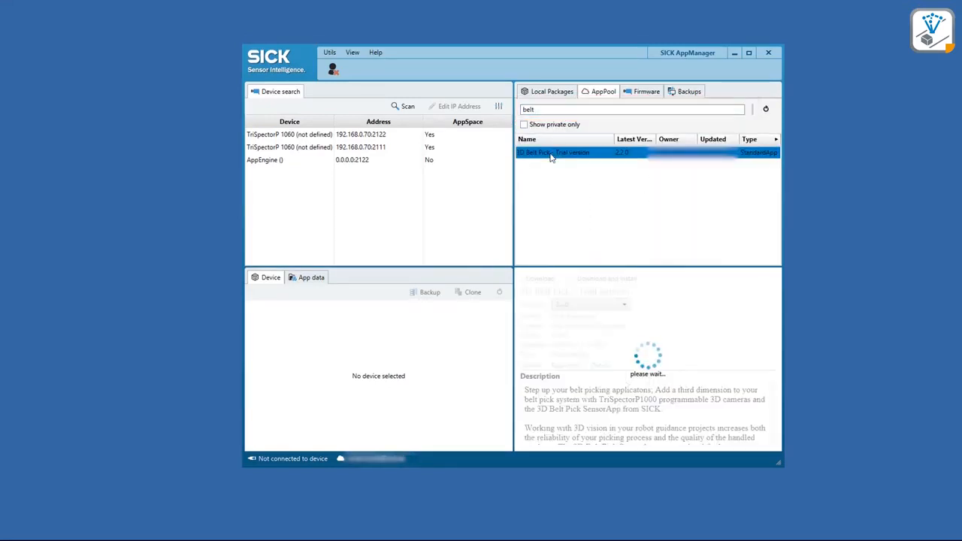
pyautogui.click(382, 135)
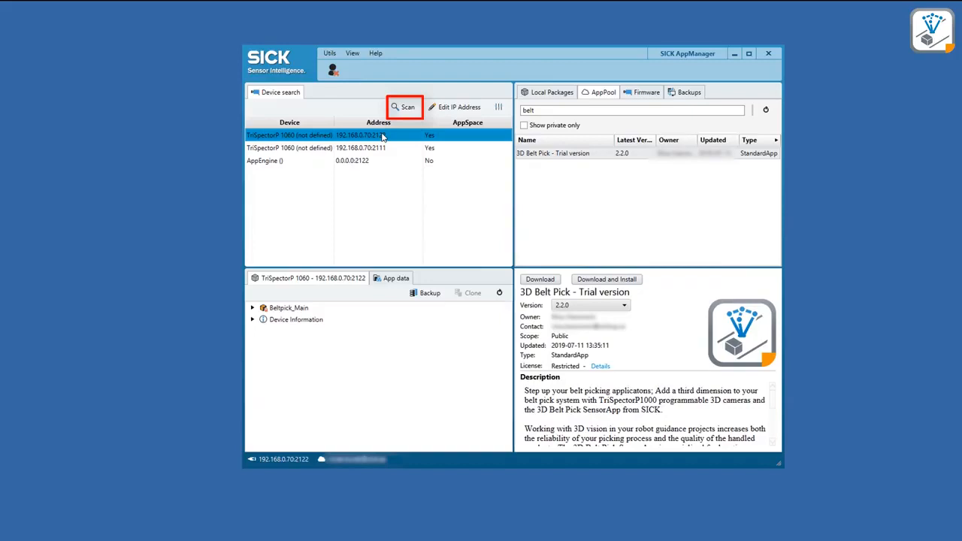
pyautogui.click(599, 282)
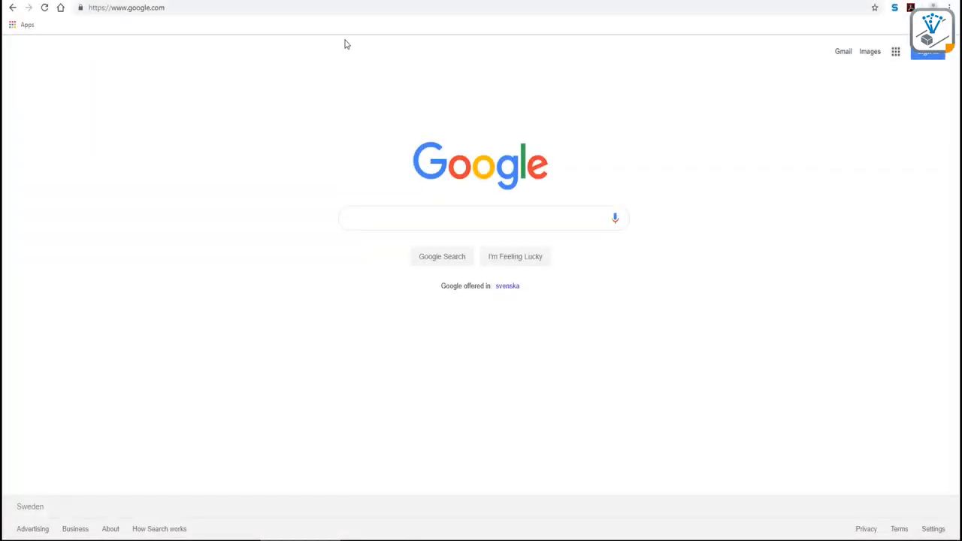
# Step: Switch to the web browser and open the sensor's web interface at 192.168.0.70
pyautogui.click(353, 9)
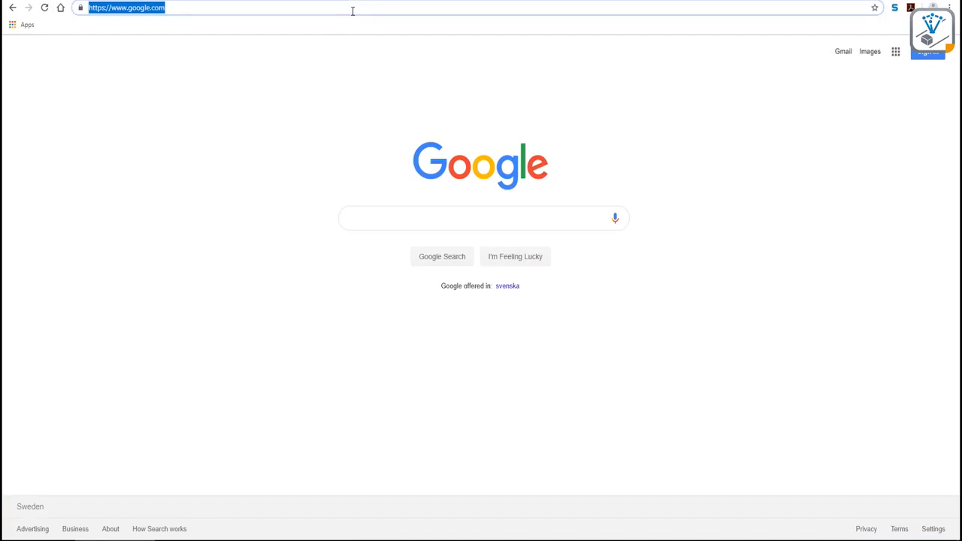
pyautogui.write('192.168.0.70')
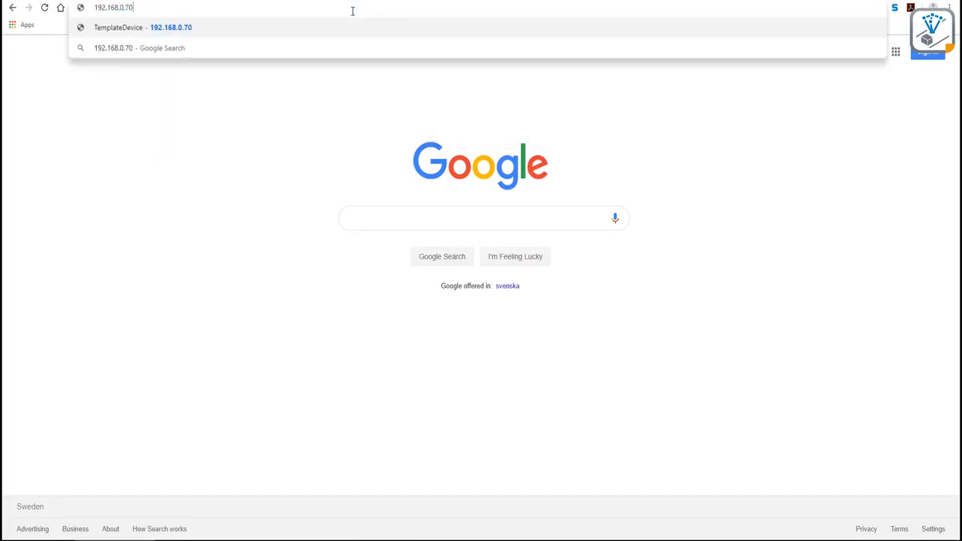
pyautogui.press('Return')
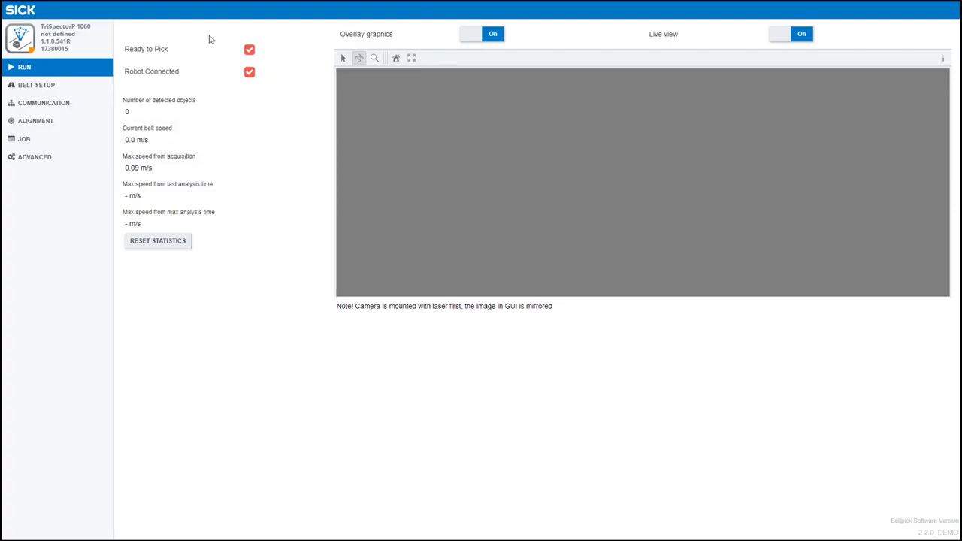
# Step: Put the belt setup in edit mode and calculate the encoder resolution from marked start and end positions over a 300 mm distance
pyautogui.click(86, 87)
pyautogui.click(154, 29)
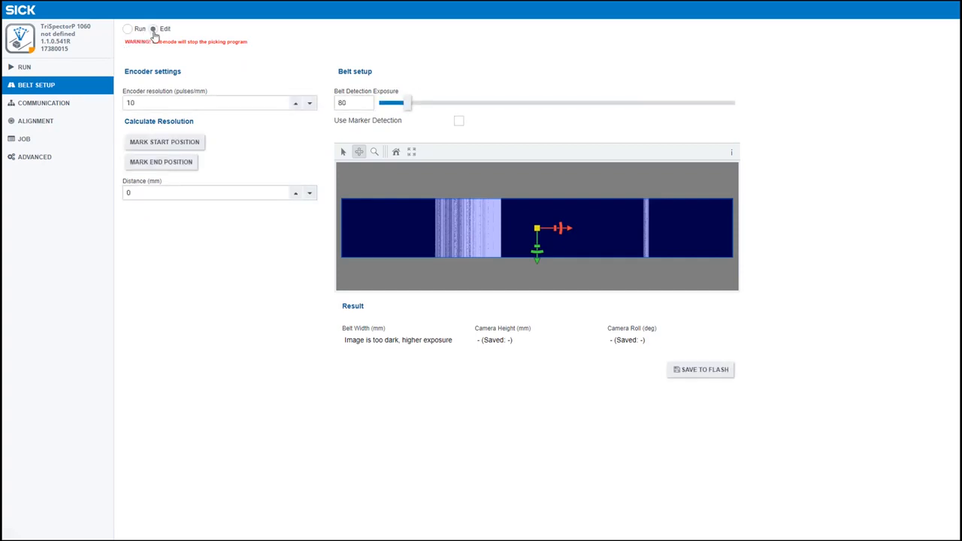
pyautogui.click(159, 102)
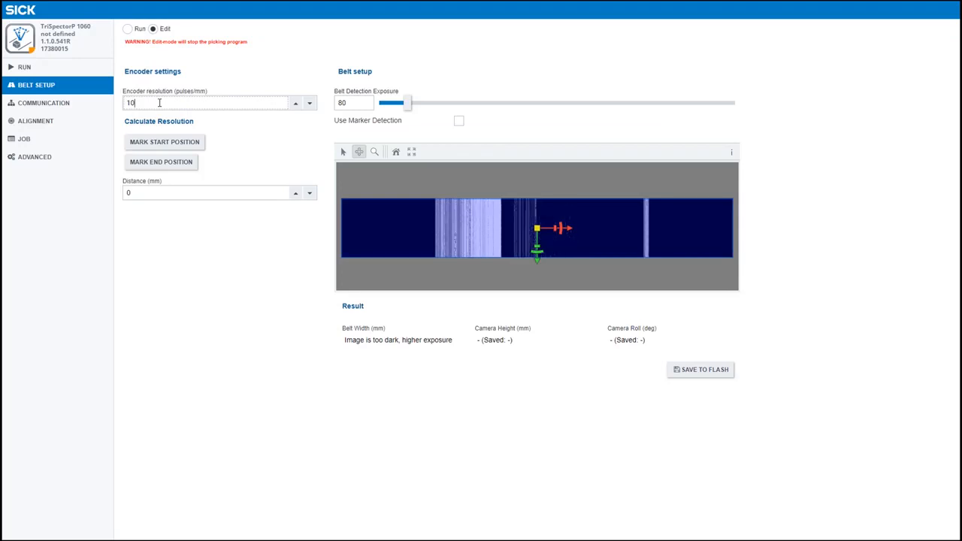
pyautogui.click(162, 145)
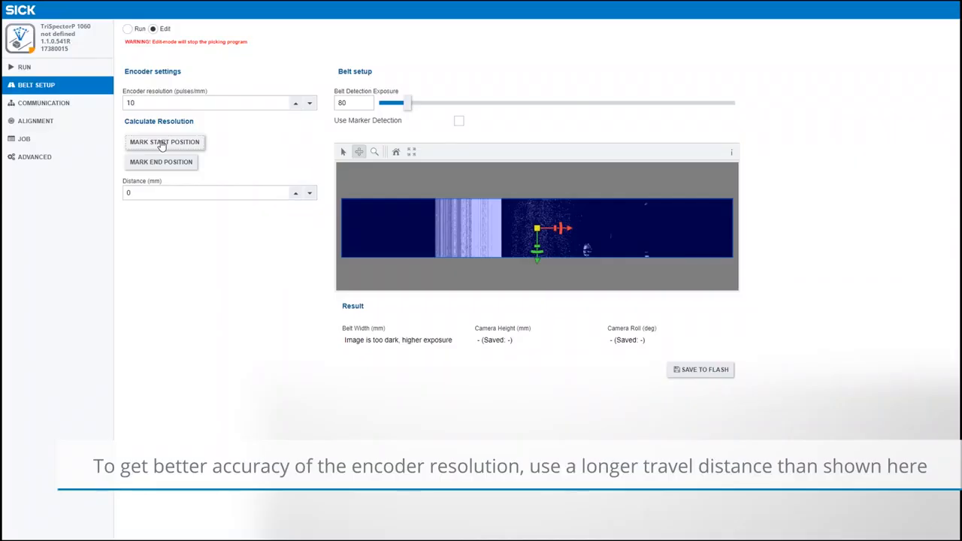
pyautogui.click(156, 163)
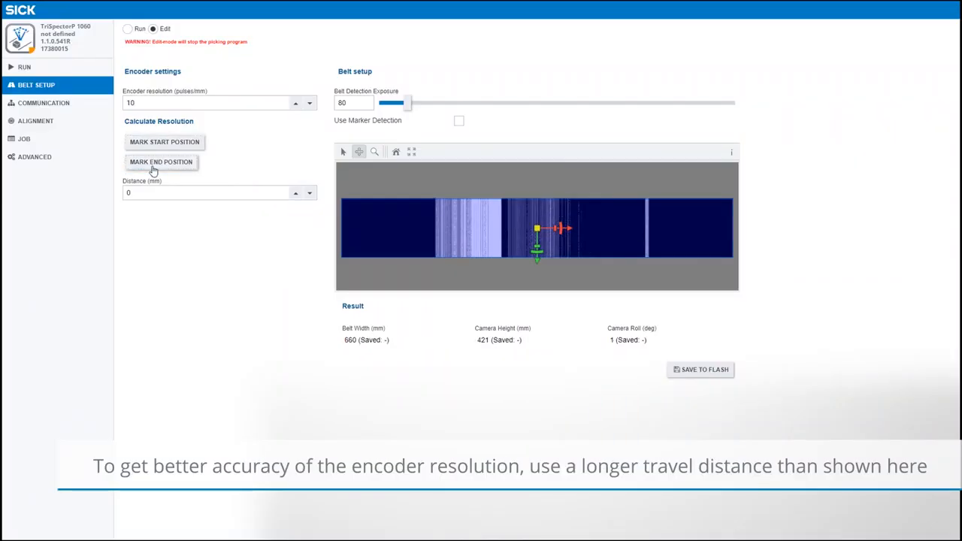
pyautogui.click(160, 193)
pyautogui.press('BackSpace')
pyautogui.write('300')
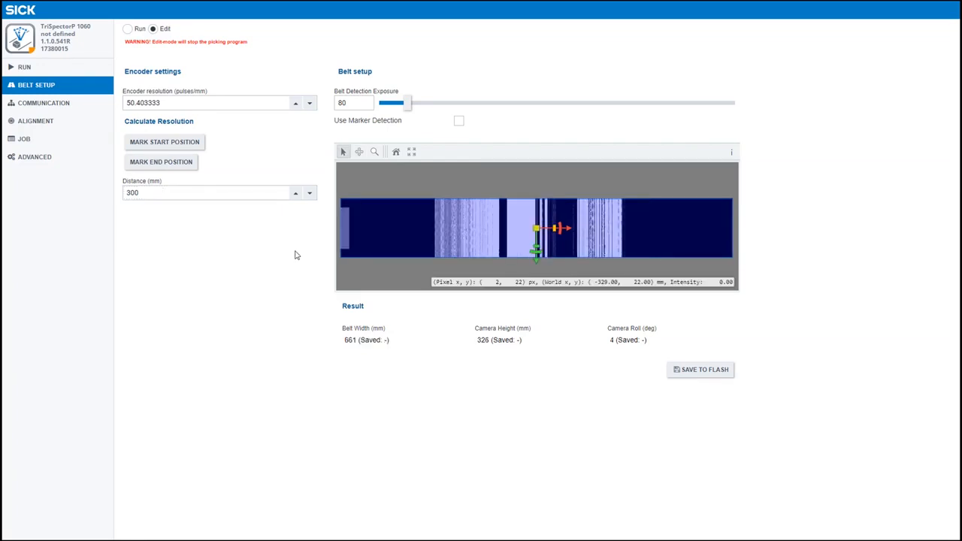
# Step: Adjust the belt detection exposure to 63
pyautogui.moveTo(404, 106); pyautogui.dragTo(440, 106)
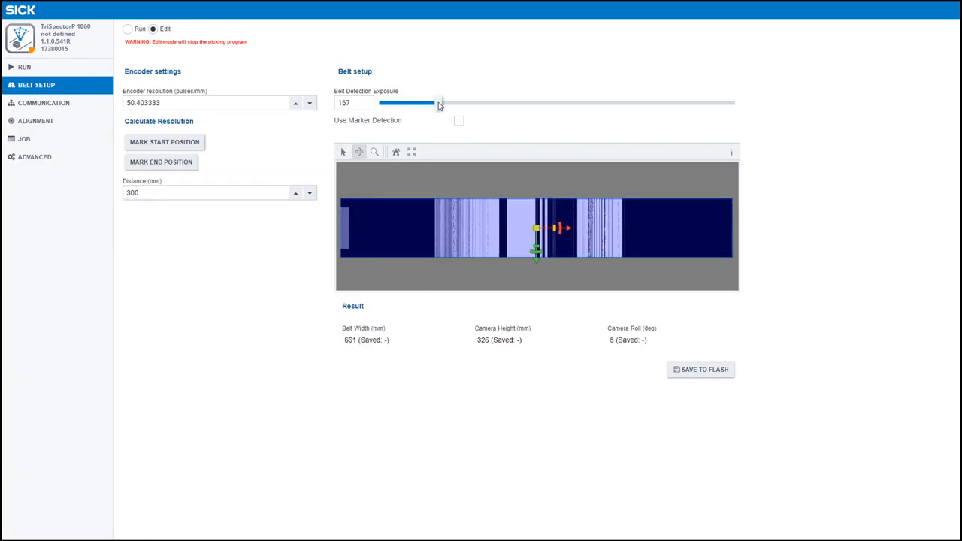
pyautogui.moveTo(439, 106); pyautogui.dragTo(401, 111)
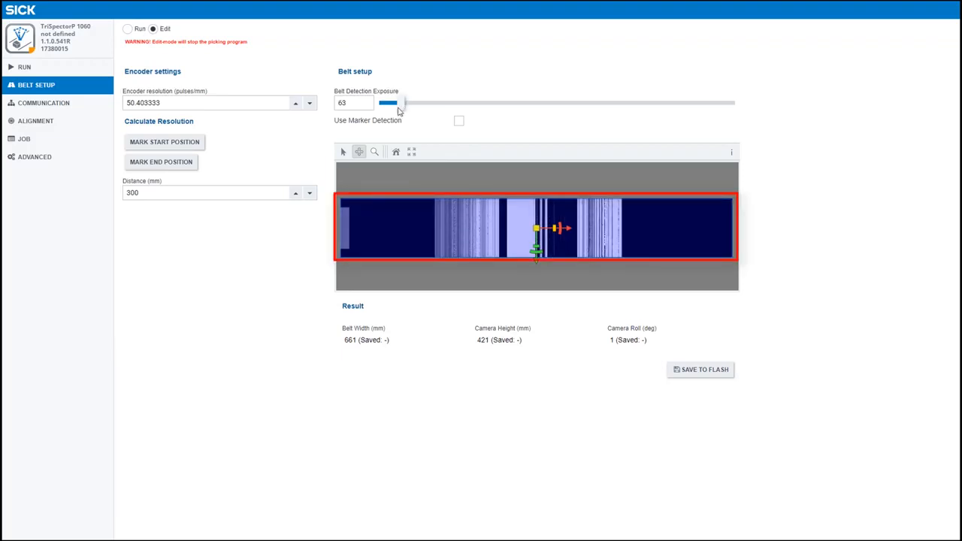
# Step: Narrow the detection region to both belt edges in the image, save the belt setup to flash and return to run mode
pyautogui.click(346, 152)
pyautogui.moveTo(345, 232); pyautogui.dragTo(436, 231)
pyautogui.moveTo(724, 233)
pyautogui.mouseDown()
pyautogui.moveTo(714, 248)
pyautogui.moveTo(622, 260)
pyautogui.mouseUp()
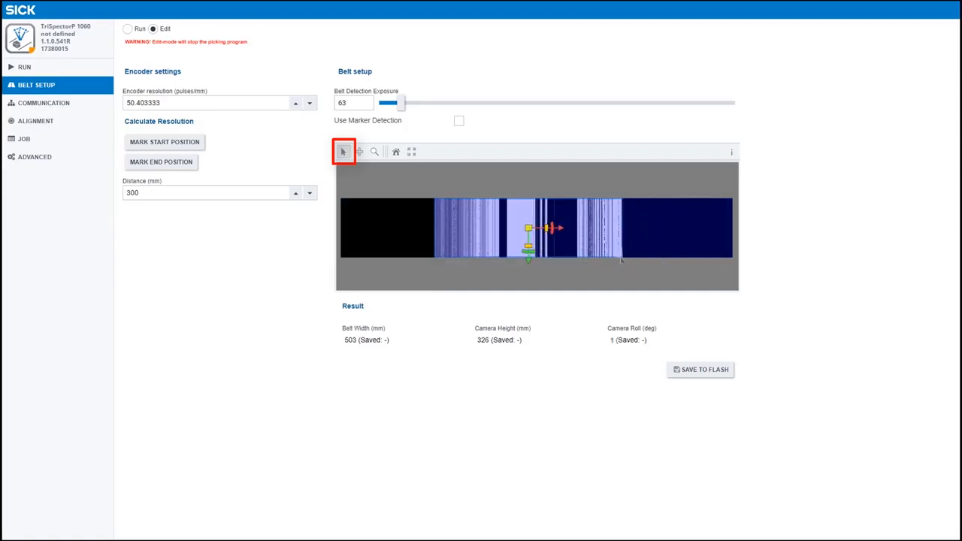
pyautogui.click(710, 371)
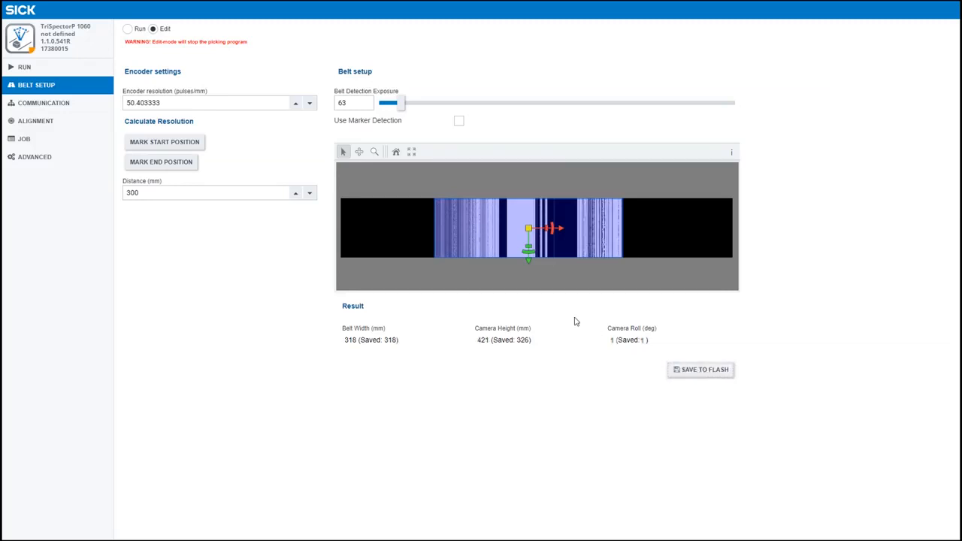
pyautogui.click(128, 29)
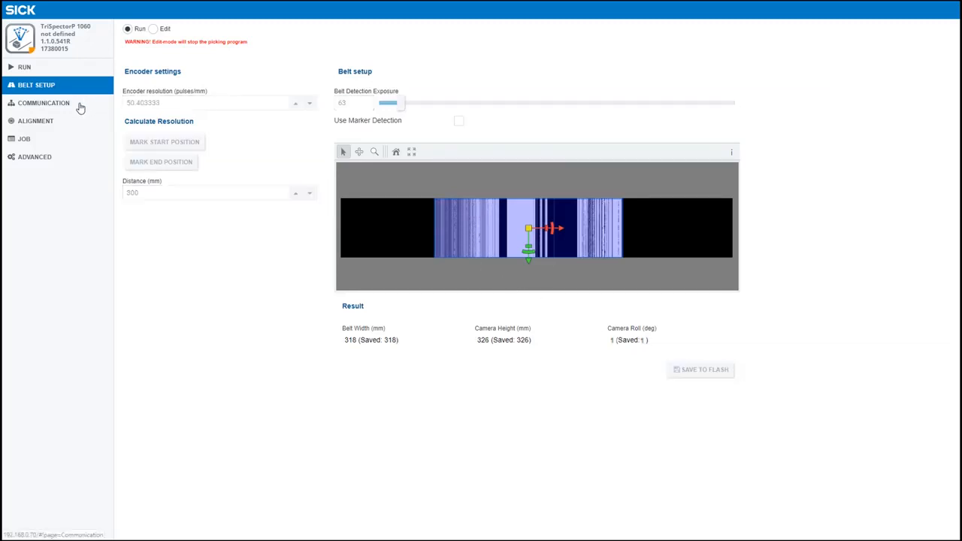
# Step: Set the communication protocol to ABB Pickmaster with picking system IP 192.168.0.137 in edit mode
pyautogui.click(82, 104)
pyautogui.click(153, 30)
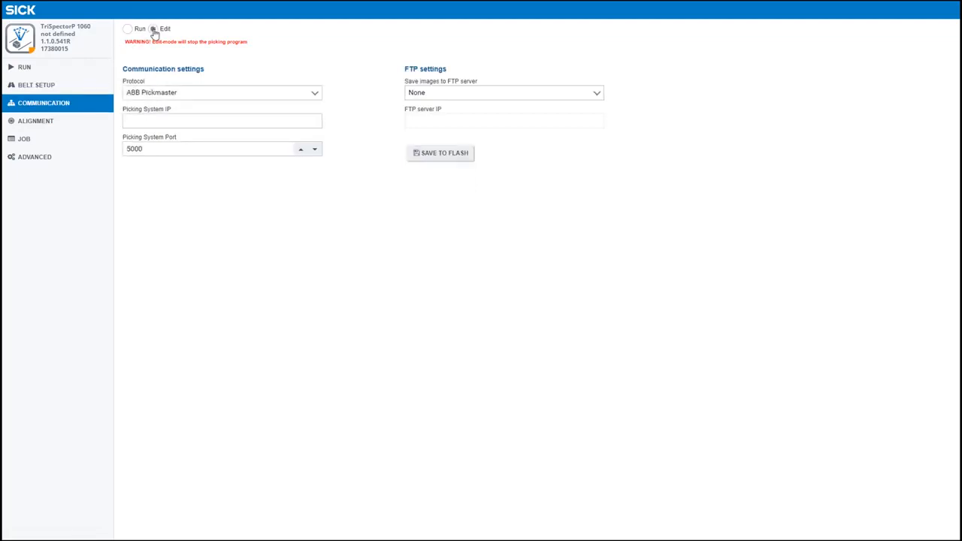
pyautogui.click(311, 95)
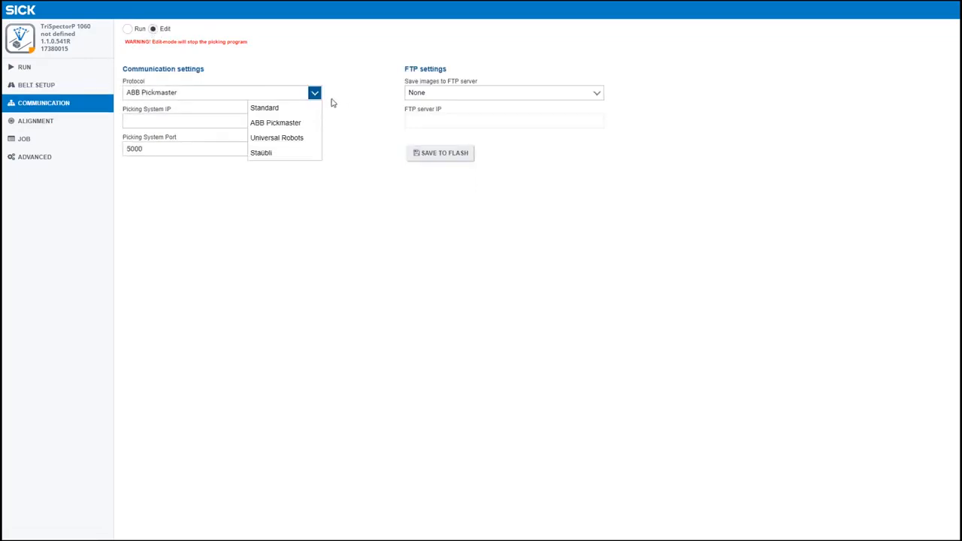
pyautogui.click(292, 124)
pyautogui.click(293, 120)
pyautogui.write('192')
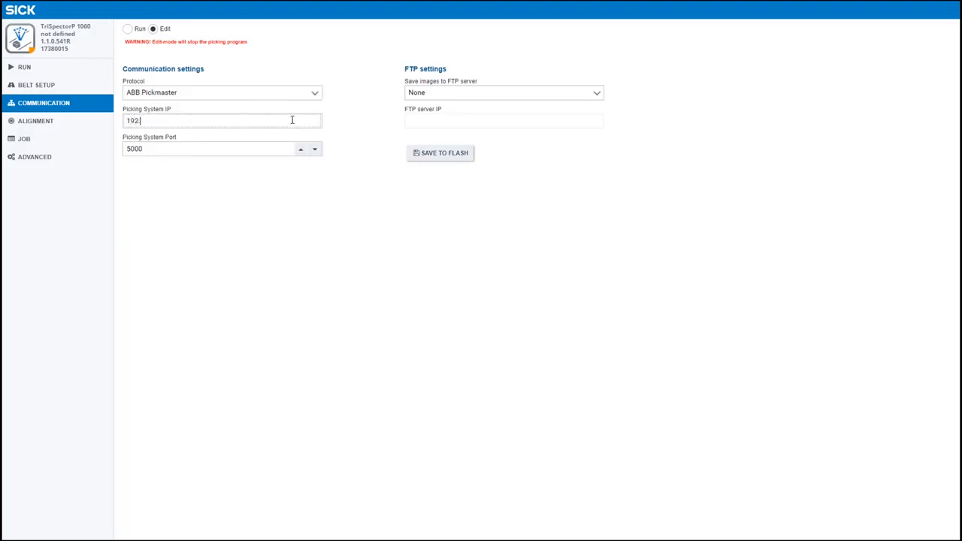
pyautogui.write('.168.0.137')
# Step: Configure saving of all images to the FTP server at 10.162.8.201, save the communication settings to flash and return to run mode
pyautogui.click(596, 95)
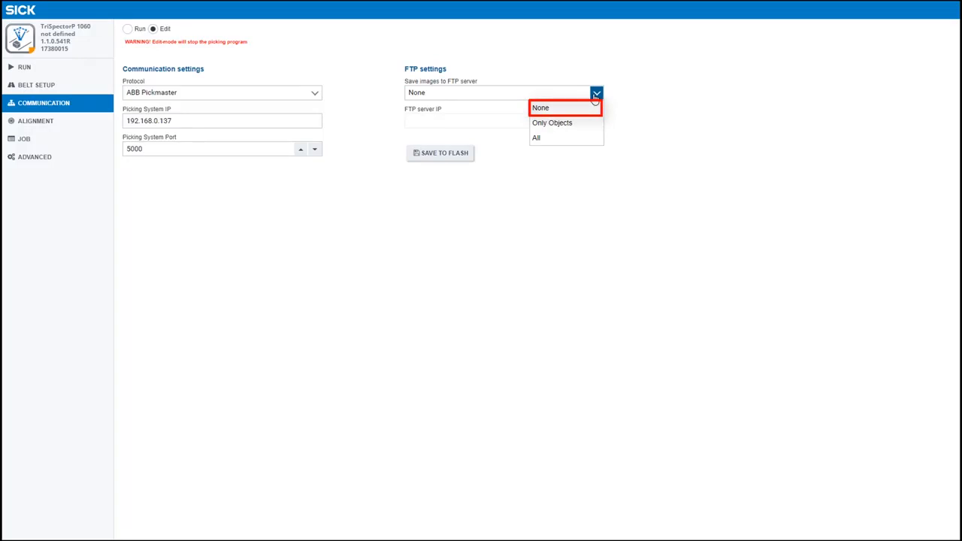
pyautogui.click(597, 139)
pyautogui.click(577, 121)
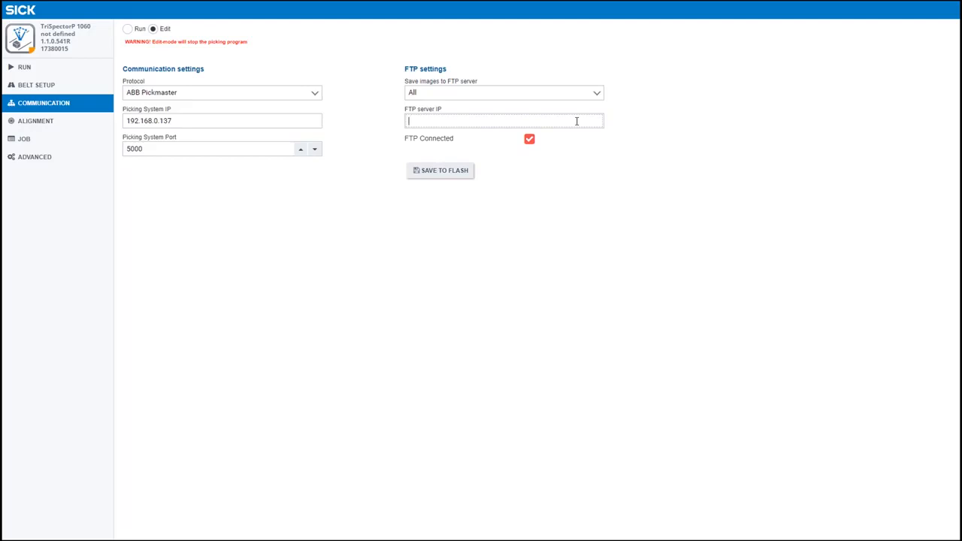
pyautogui.write('10.162.8.201')
pyautogui.click(455, 172)
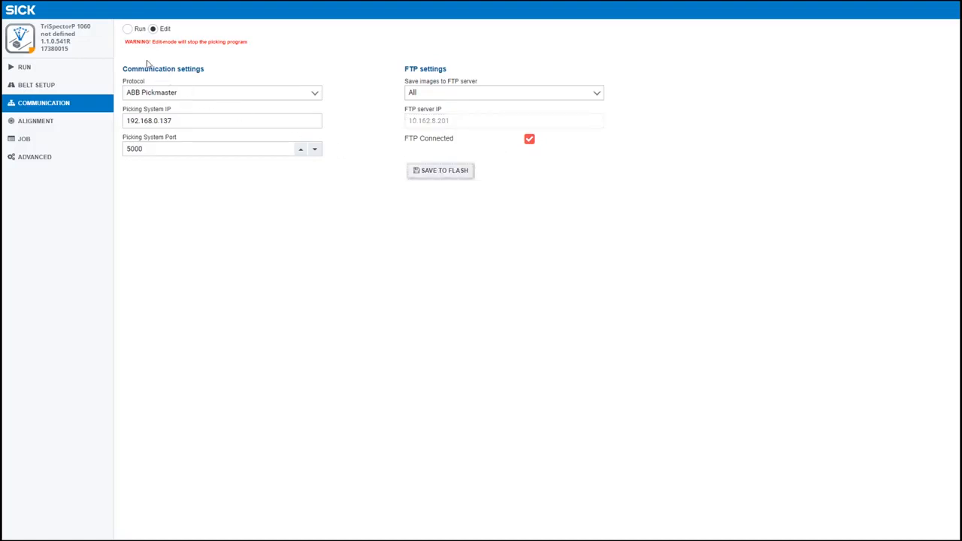
pyautogui.click(127, 30)
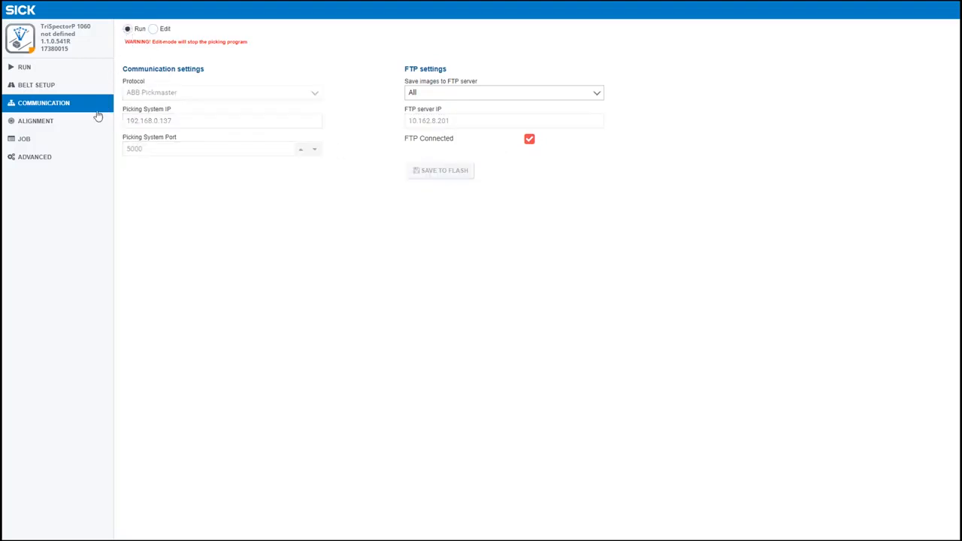
# Step: Set the alignment target's circle diameter to 48 mm and start the alignment
pyautogui.click(45, 121)
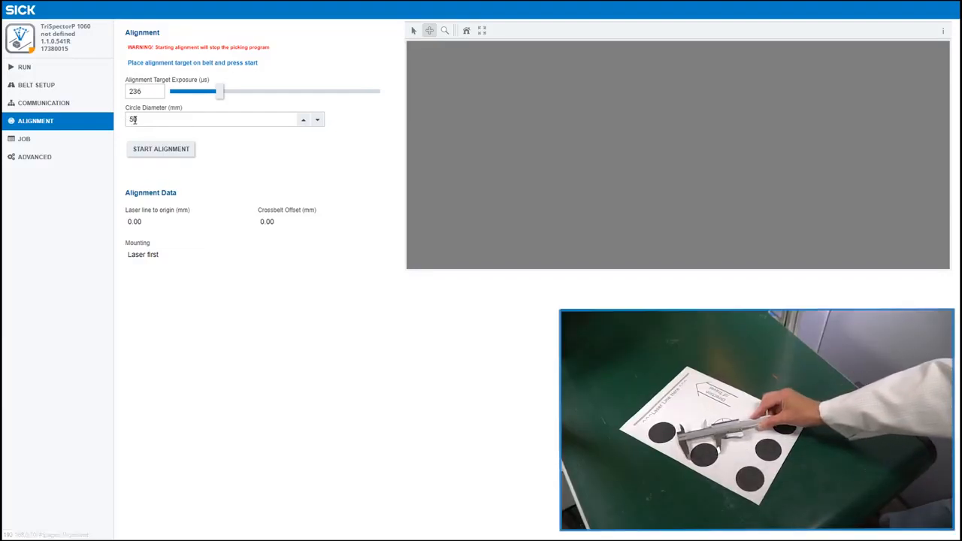
pyautogui.doubleClick(135, 120)
pyautogui.press('BackSpace')
pyautogui.write('48')
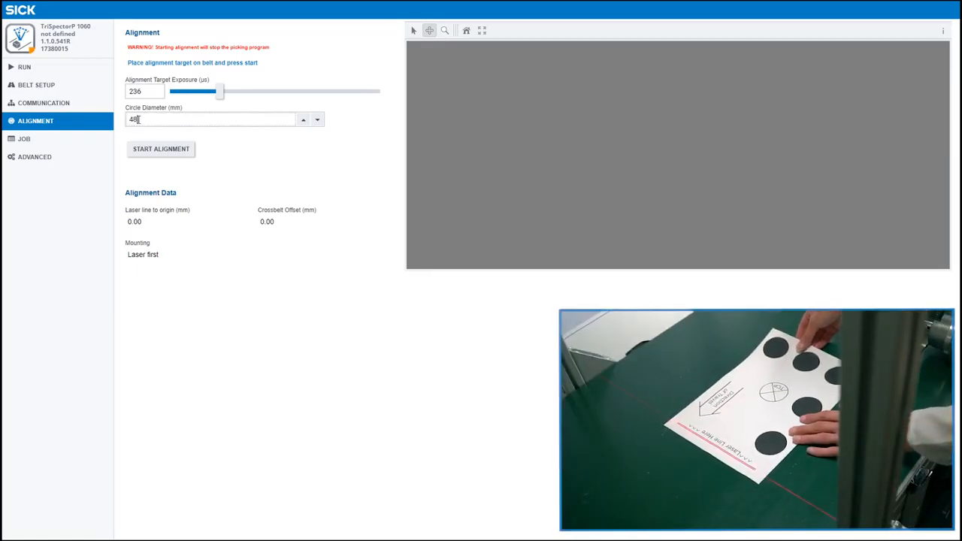
pyautogui.click(161, 151)
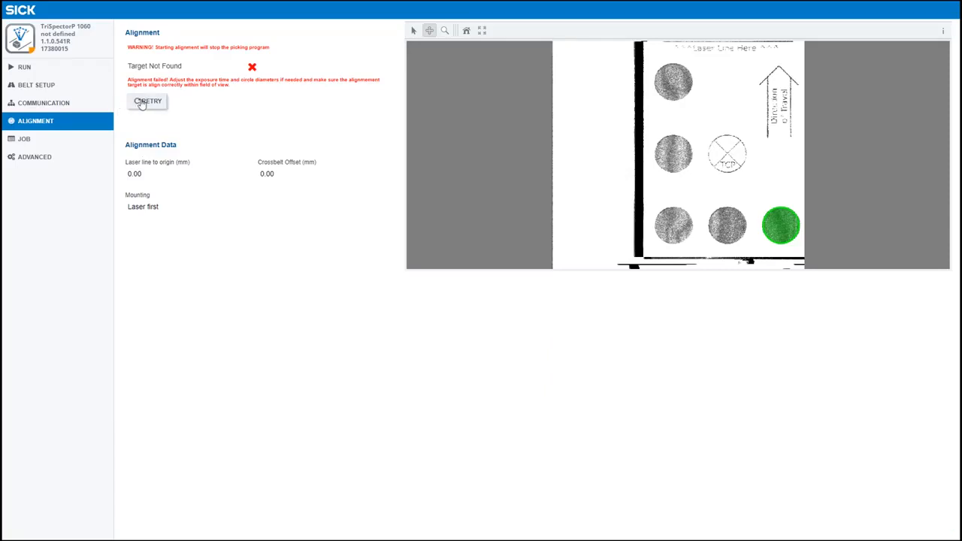
# Step: Retry the alignment with a lower target exposure and save the alignment data to flash
pyautogui.click(143, 101)
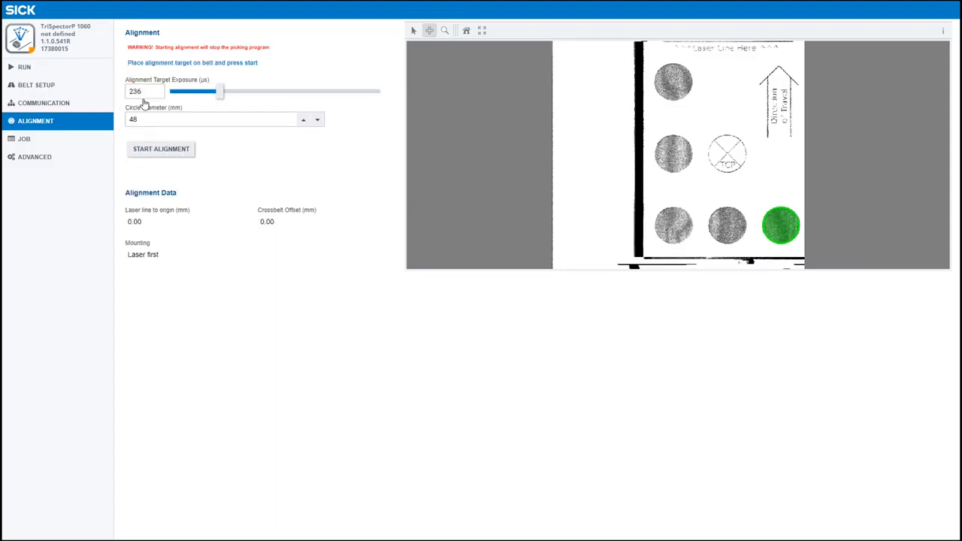
pyautogui.moveTo(220, 94); pyautogui.dragTo(186, 96)
pyautogui.click(171, 148)
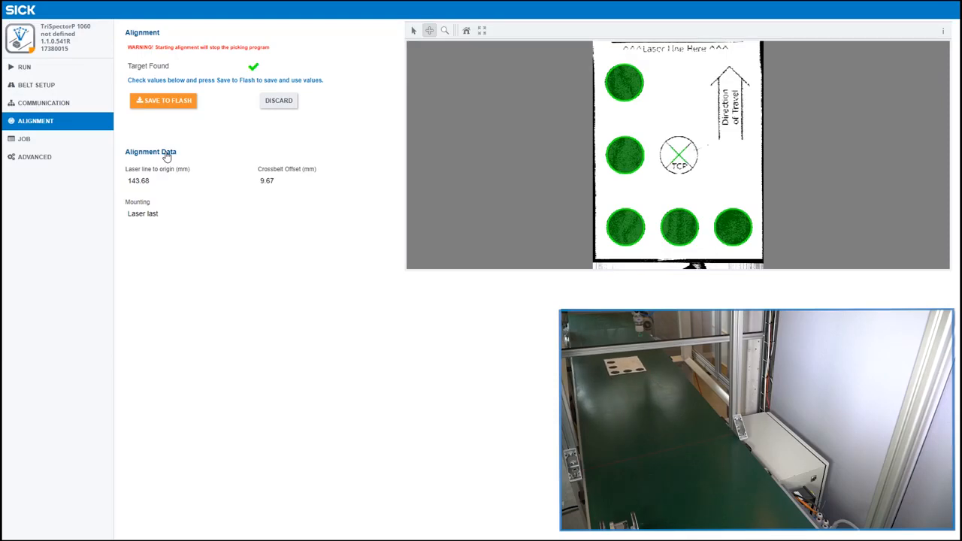
pyautogui.click(177, 106)
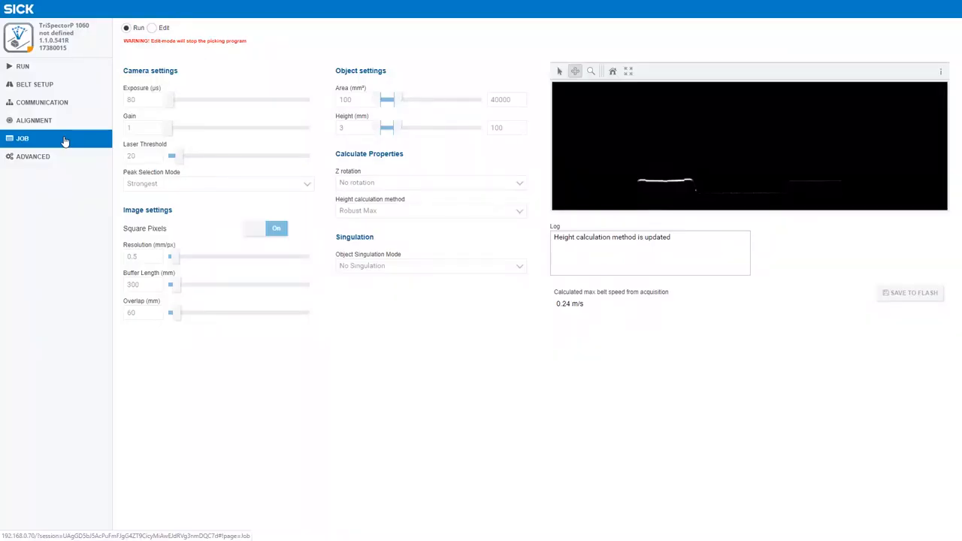
# Step: Put the job settings in edit mode and set the camera exposure to 200 µs
pyautogui.click(151, 30)
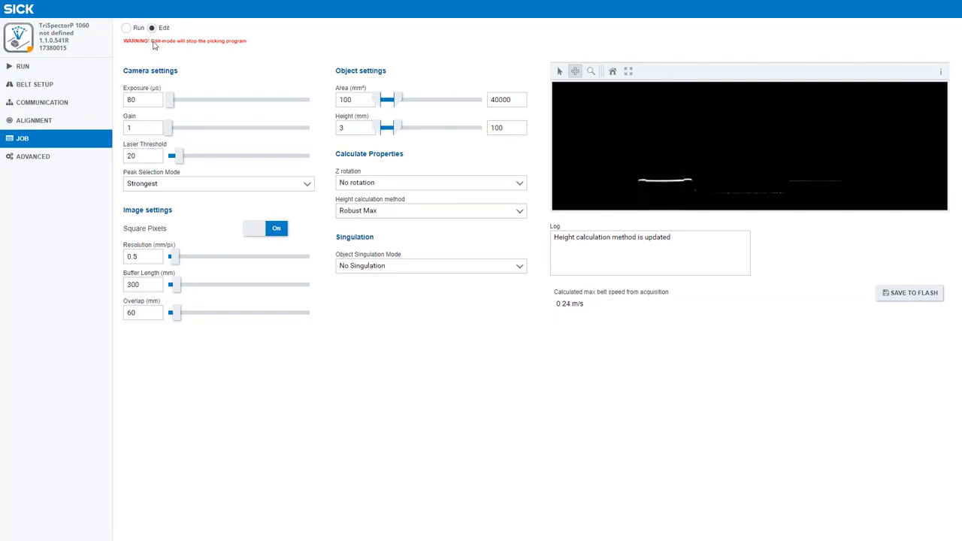
pyautogui.moveTo(172, 101)
pyautogui.mouseDown()
pyautogui.moveTo(201, 103)
pyautogui.moveTo(170, 103)
pyautogui.mouseUp()
pyautogui.click(157, 99)
pyautogui.press('BackSpace')
pyautogui.press('BackSpace')
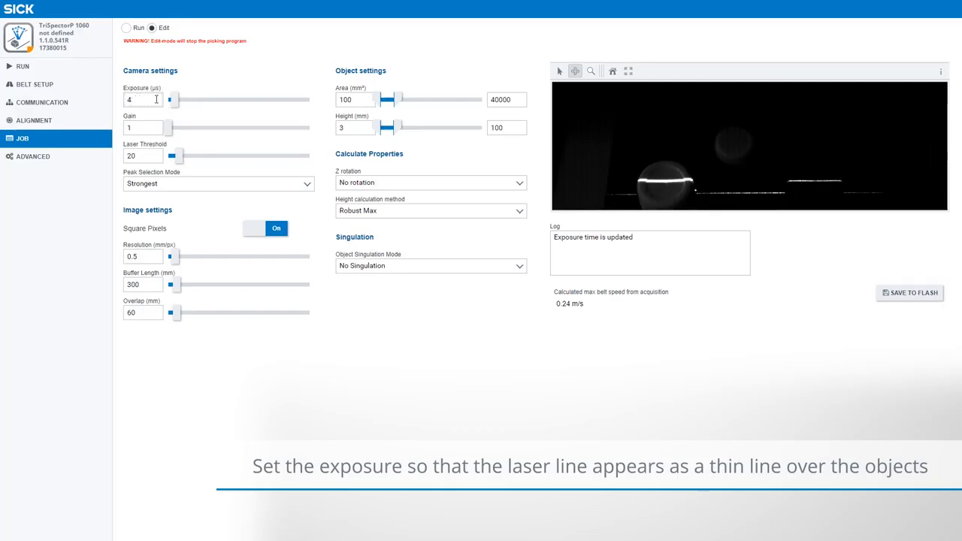
pyautogui.write('200')
pyautogui.press('Return')
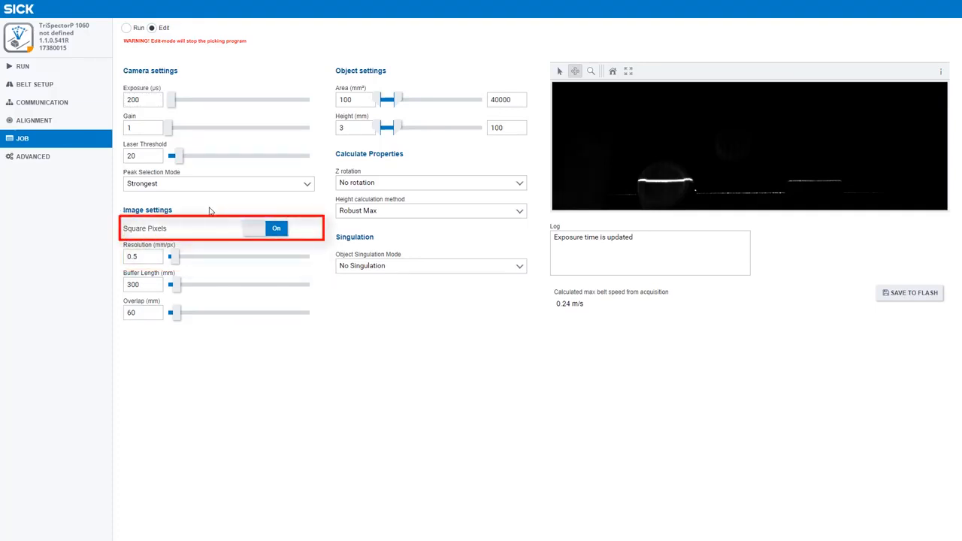
# Step: Keep Square Pixels on and set the image resolution to 1 mm/px
pyautogui.click(259, 231)
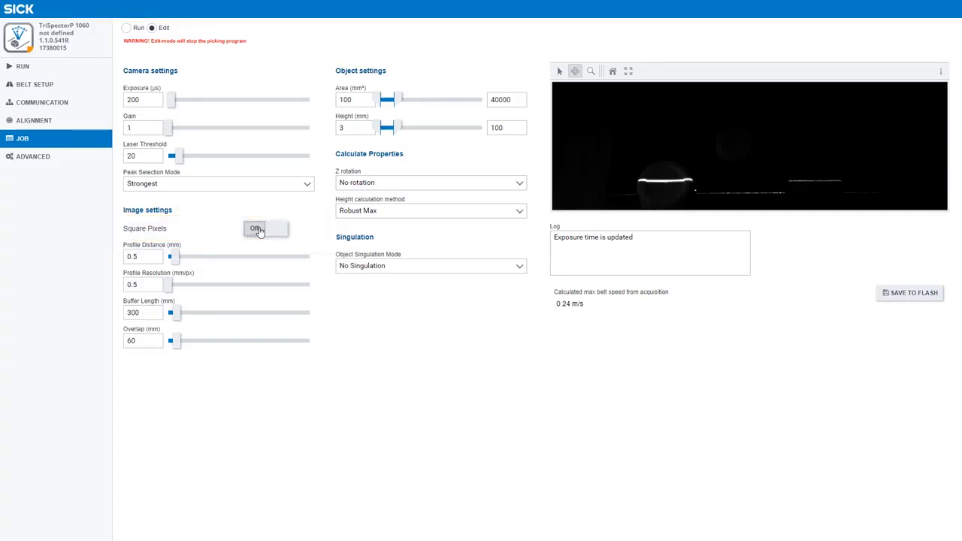
pyautogui.click(258, 230)
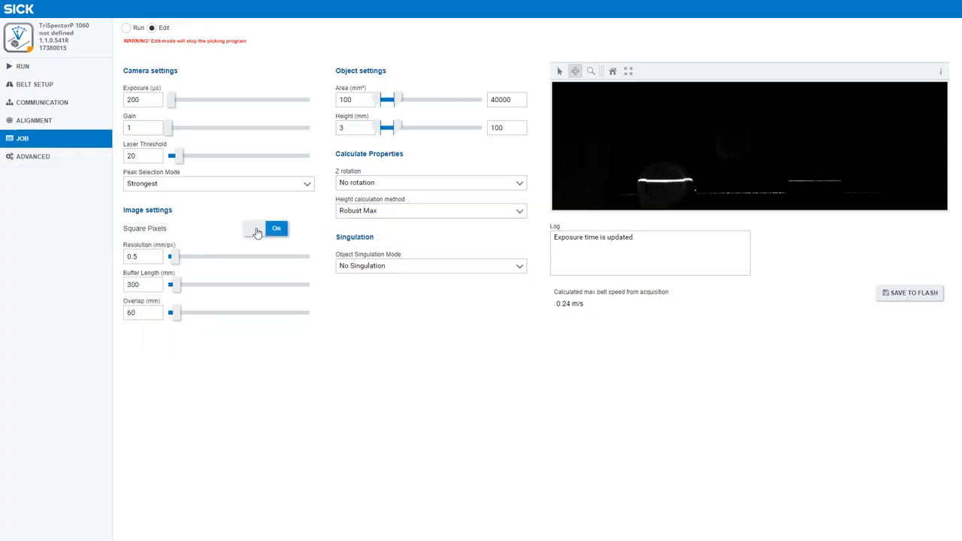
pyautogui.moveTo(135, 256); pyautogui.dragTo(126, 256)
pyautogui.write('1')
pyautogui.press('Return')
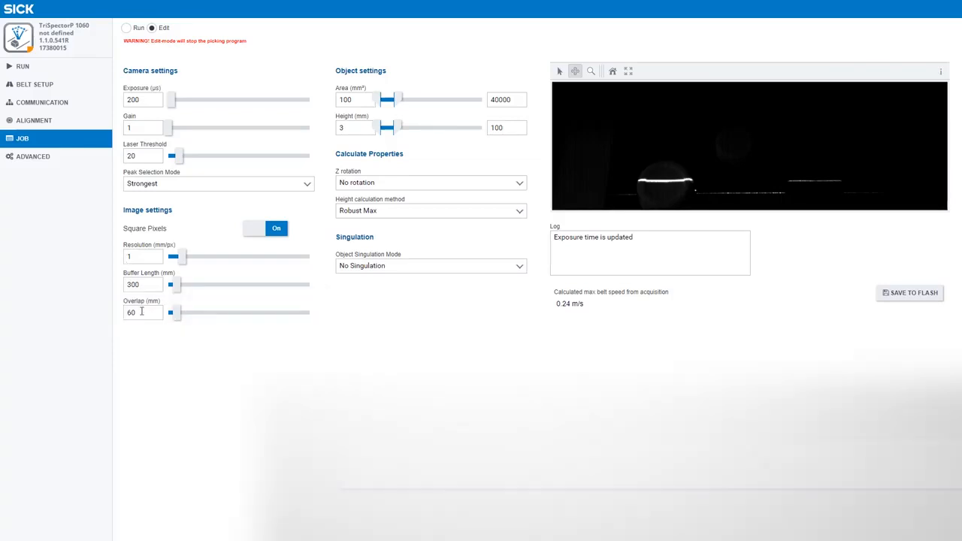
# Step: Set the image overlap to 80 mm and the buffer length to 240 mm
pyautogui.moveTo(136, 313); pyautogui.dragTo(123, 316)
pyautogui.write('80')
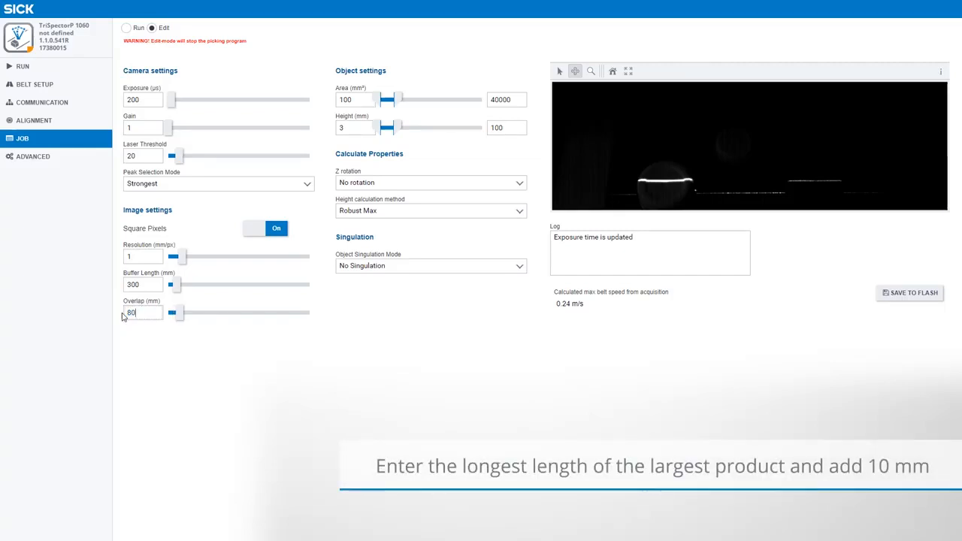
pyautogui.moveTo(138, 284); pyautogui.dragTo(125, 285)
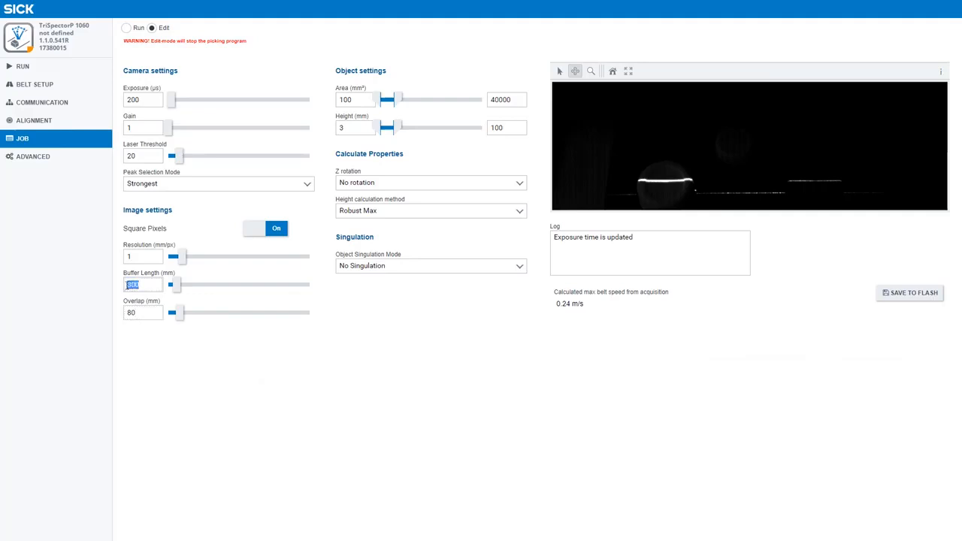
pyautogui.write('240')
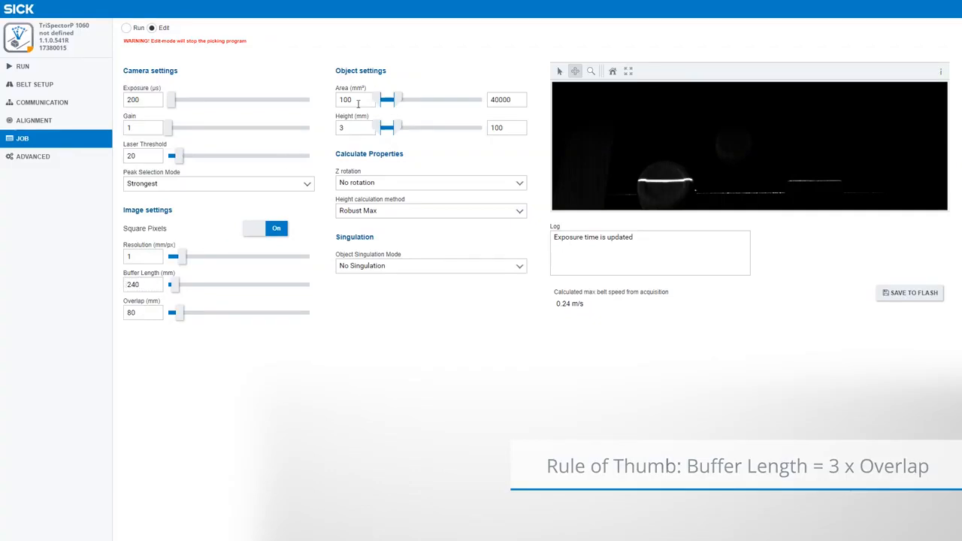
# Step: Limit the object area to a range from 10 to 1000 mm²
pyautogui.moveTo(352, 99); pyautogui.dragTo(331, 101)
pyautogui.write('10')
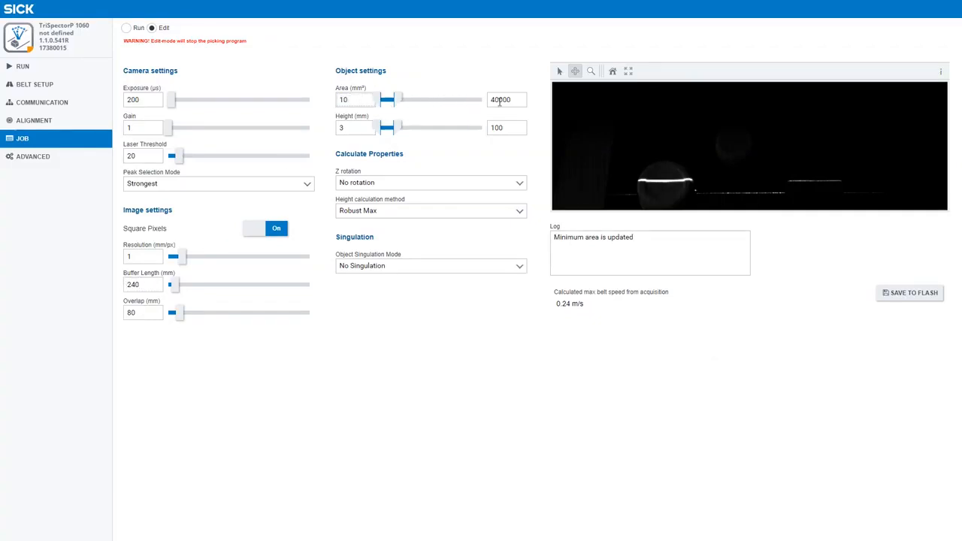
pyautogui.moveTo(521, 100); pyautogui.dragTo(488, 104)
pyautogui.write('1000')
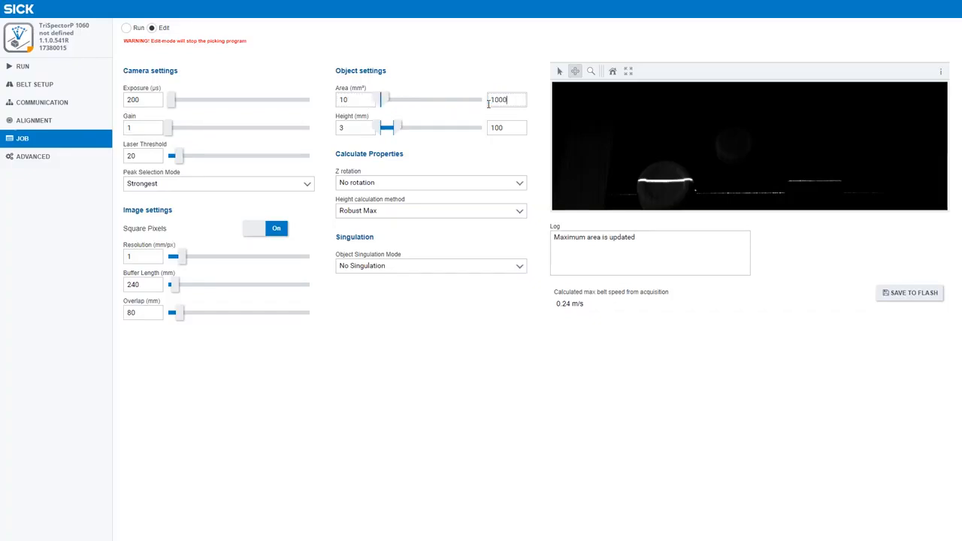
# Step: Set the Z rotation to No rotation and the height calculation method to Robust Max
pyautogui.click(520, 184)
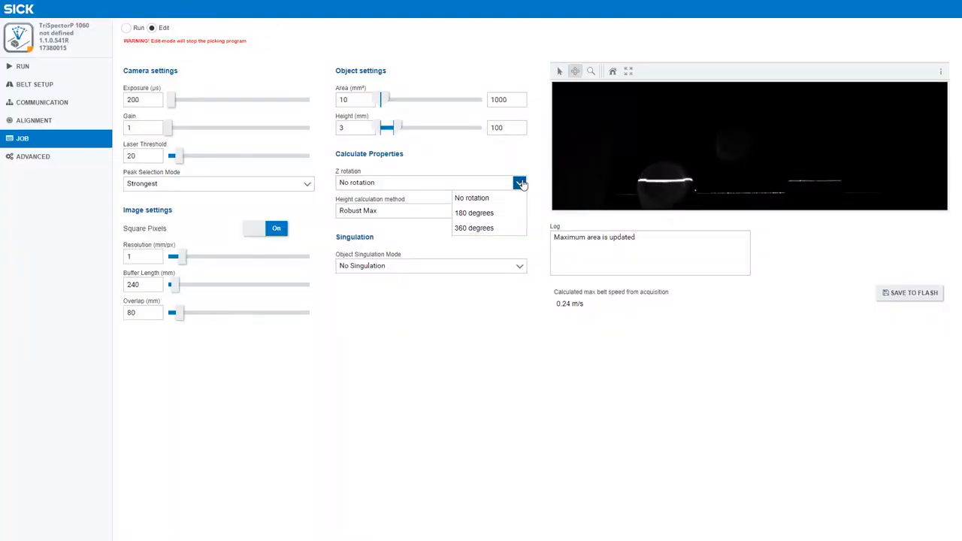
pyautogui.click(508, 198)
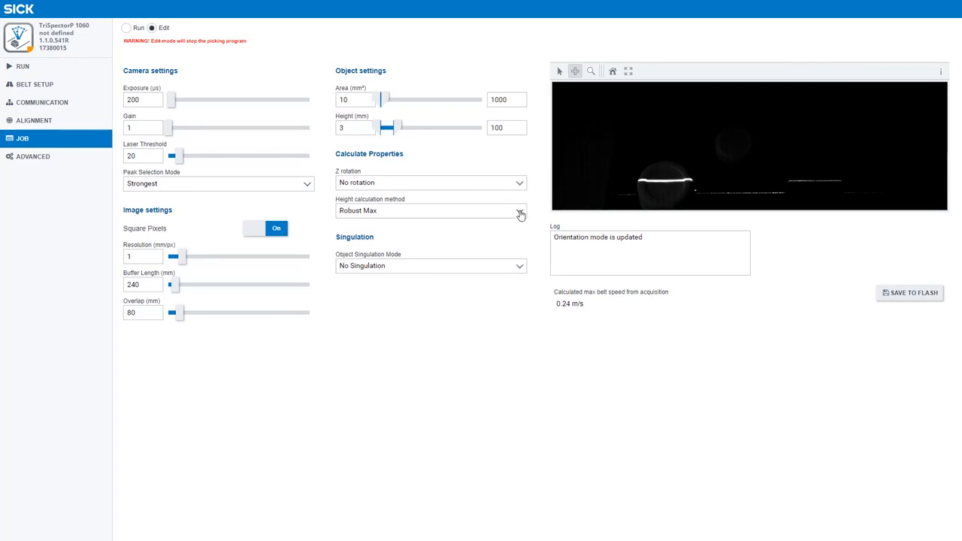
pyautogui.click(519, 213)
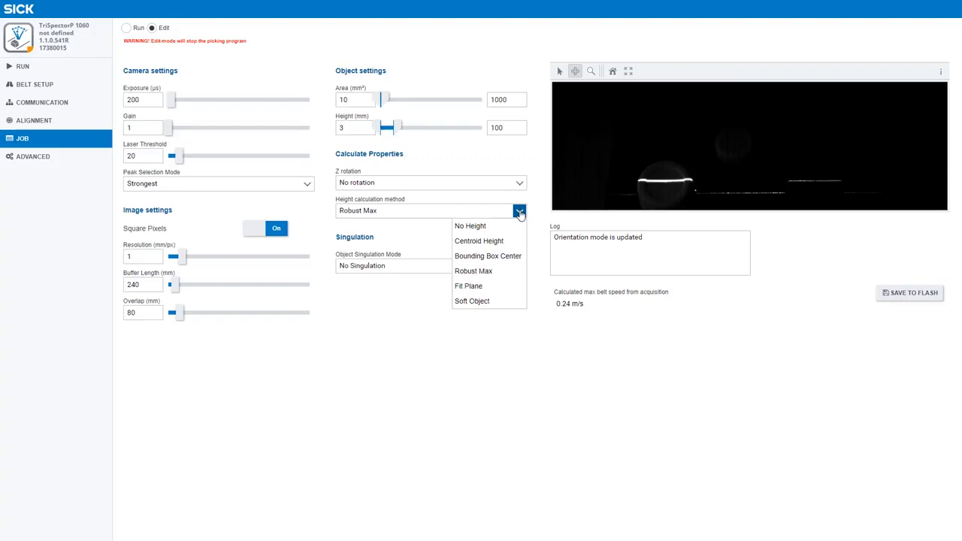
pyautogui.click(515, 272)
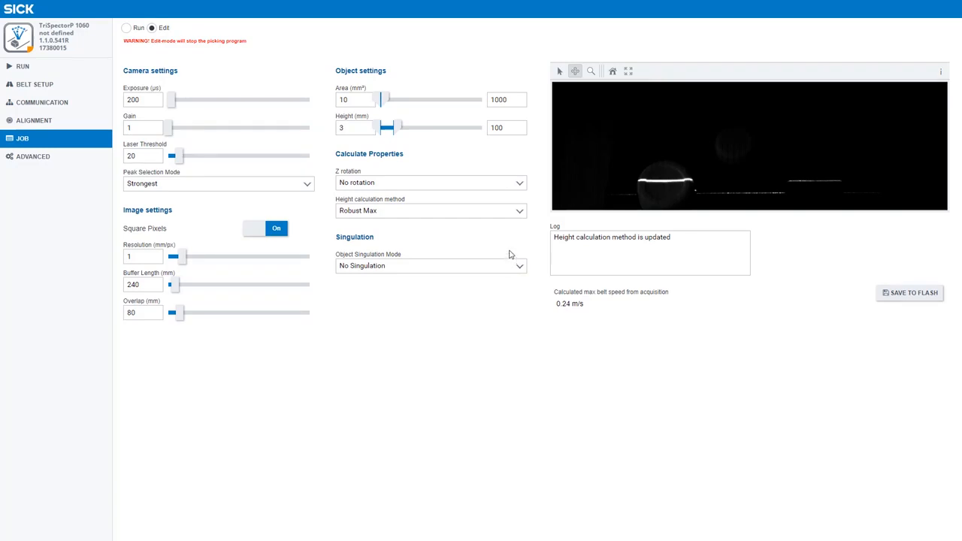
# Step: Try the Erosion Based and Edge Detection Based object singulation modes and return to No Singulation
pyautogui.click(519, 266)
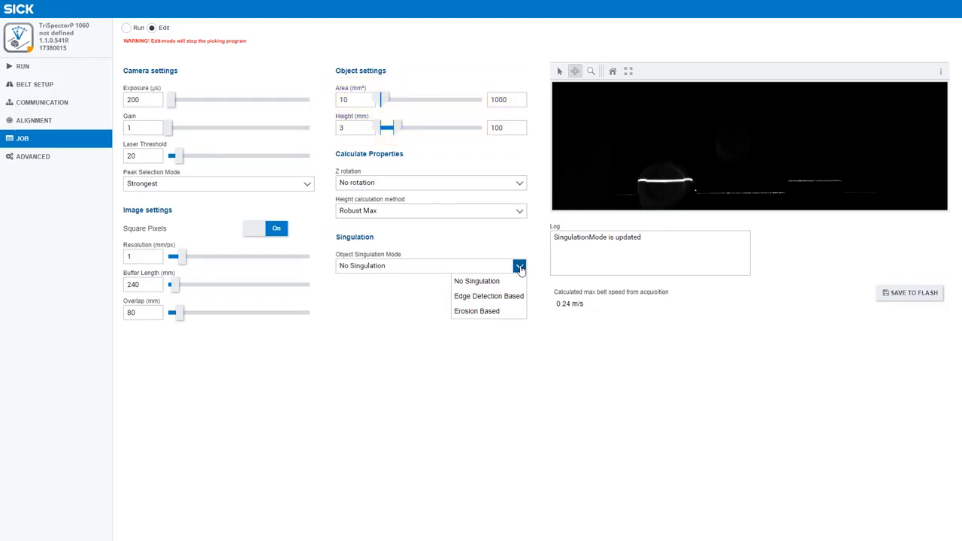
pyautogui.click(515, 312)
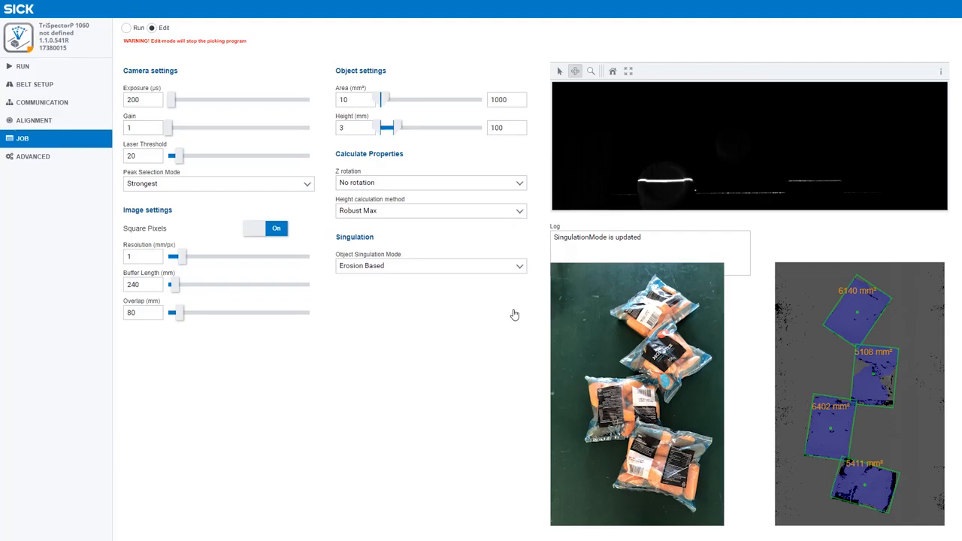
pyautogui.click(519, 267)
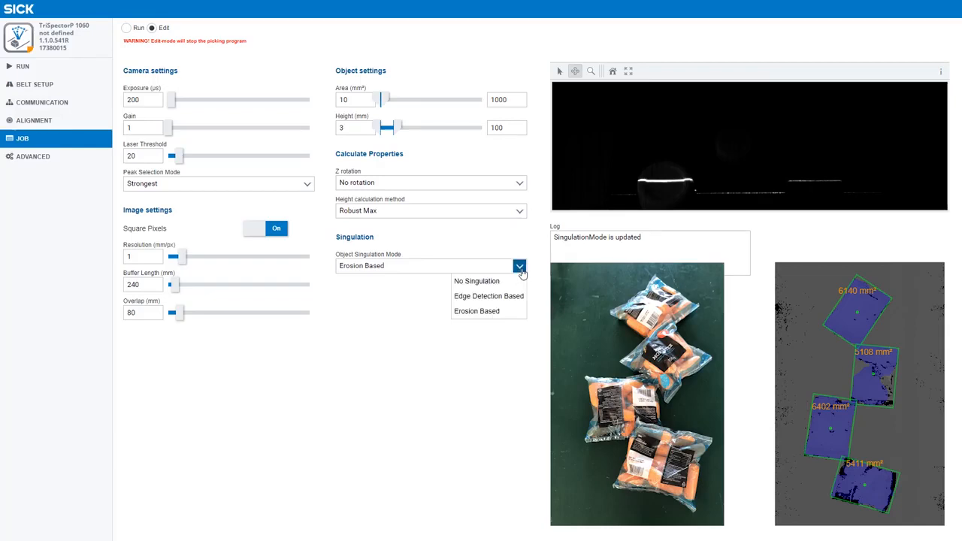
pyautogui.click(524, 296)
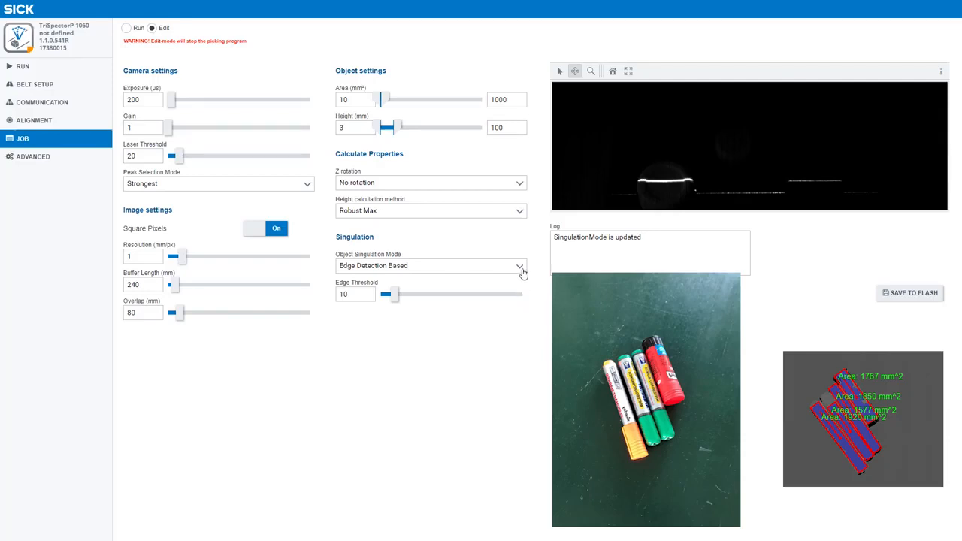
pyautogui.click(519, 267)
pyautogui.click(520, 283)
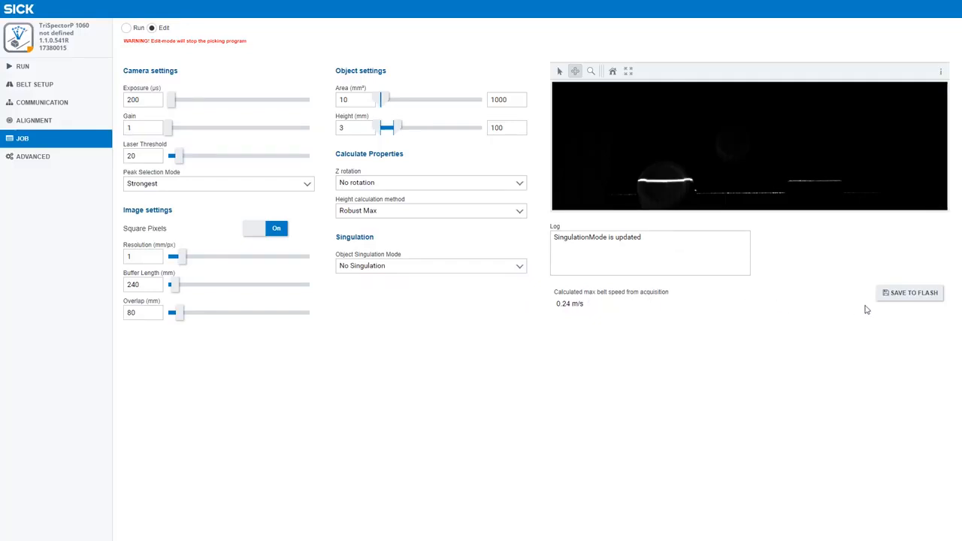
# Step: Save the job settings to flash and return to run mode on the Run page
pyautogui.click(894, 297)
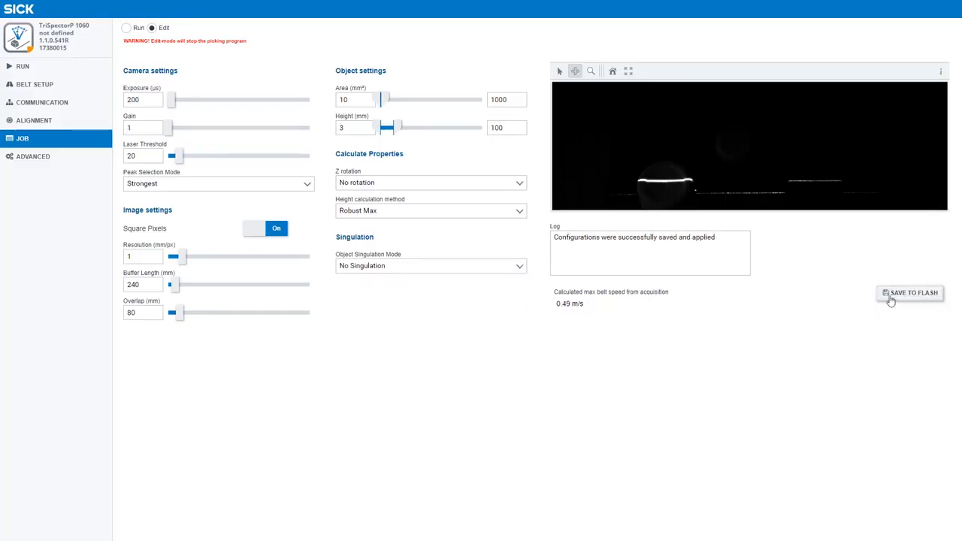
pyautogui.click(128, 28)
pyautogui.click(73, 68)
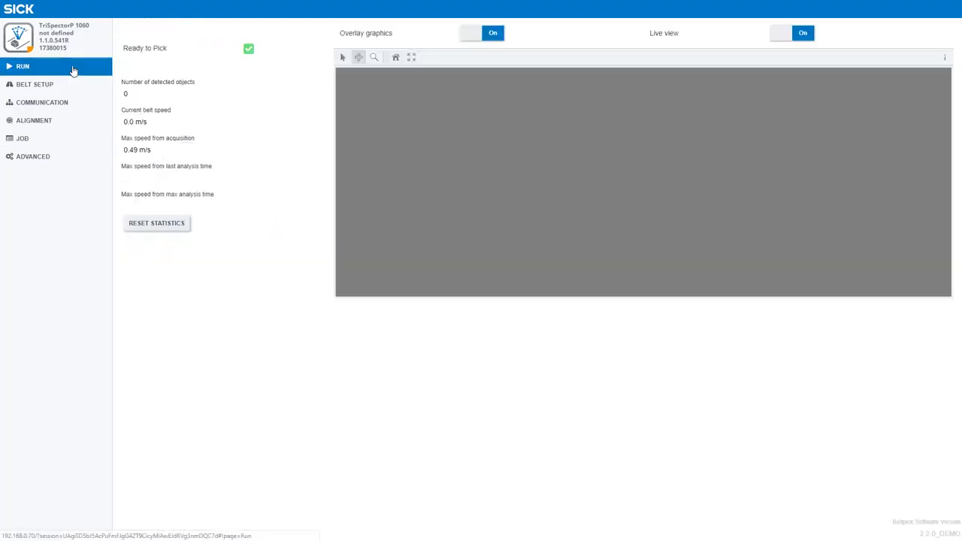